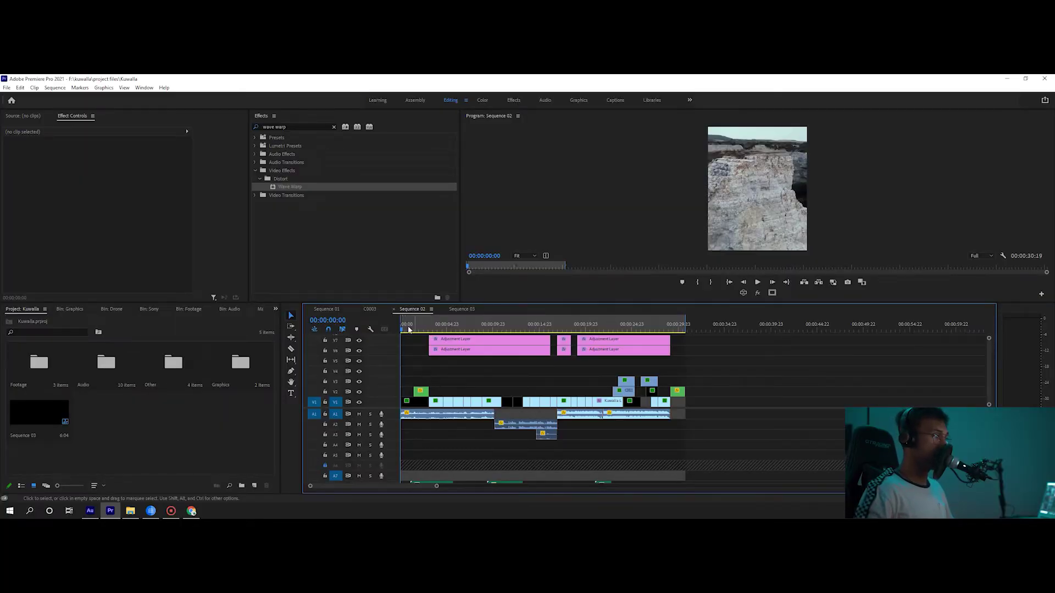
Play the opening of the sequence twice, from the aerial cliff shot through the logo into the first shots of the hooded figure.
key("d")
key("space")
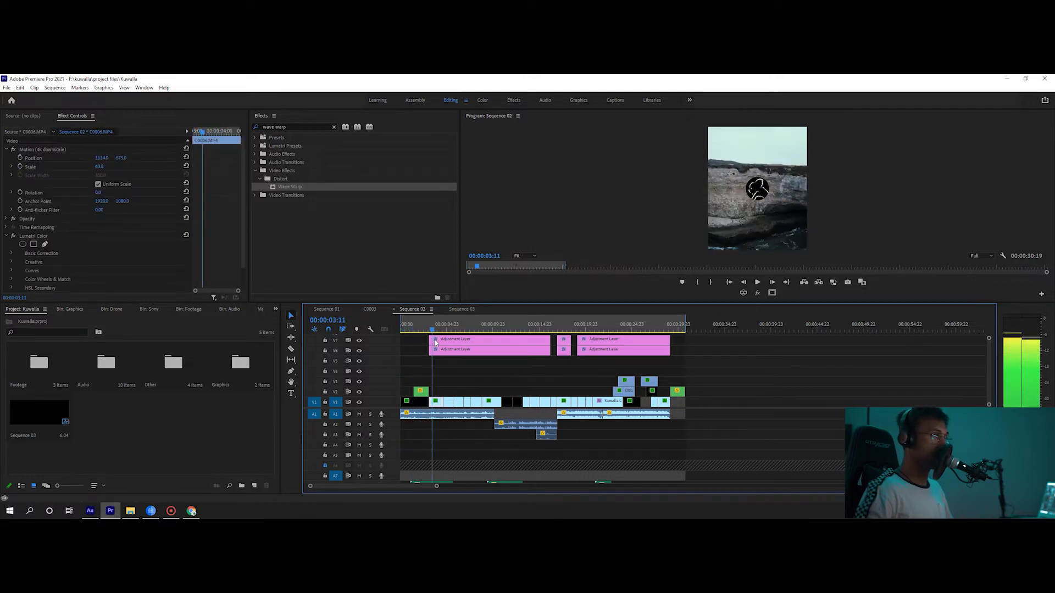
left_click(458, 373)
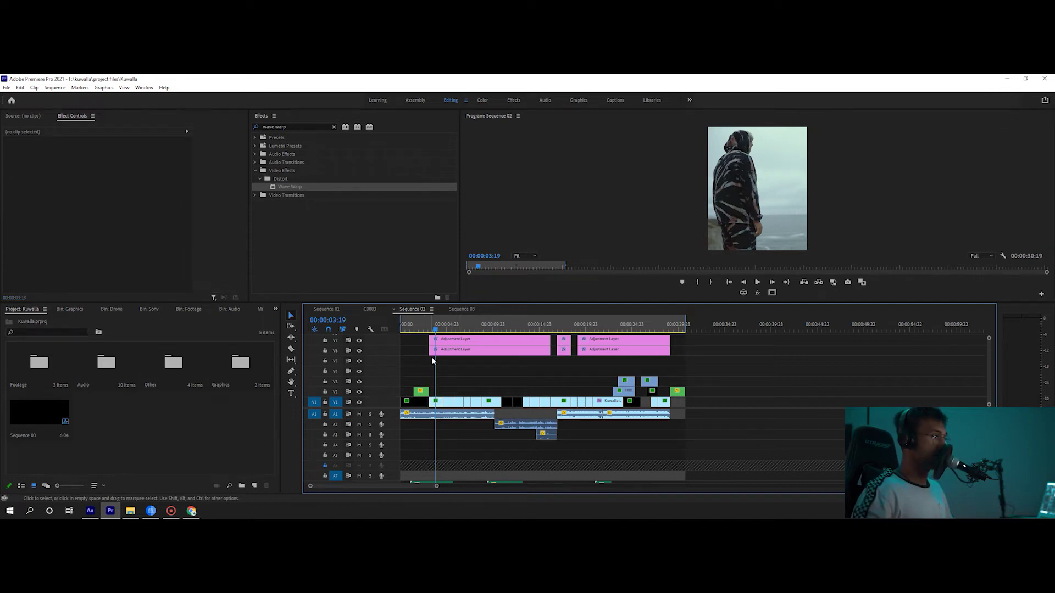
left_click(406, 331)
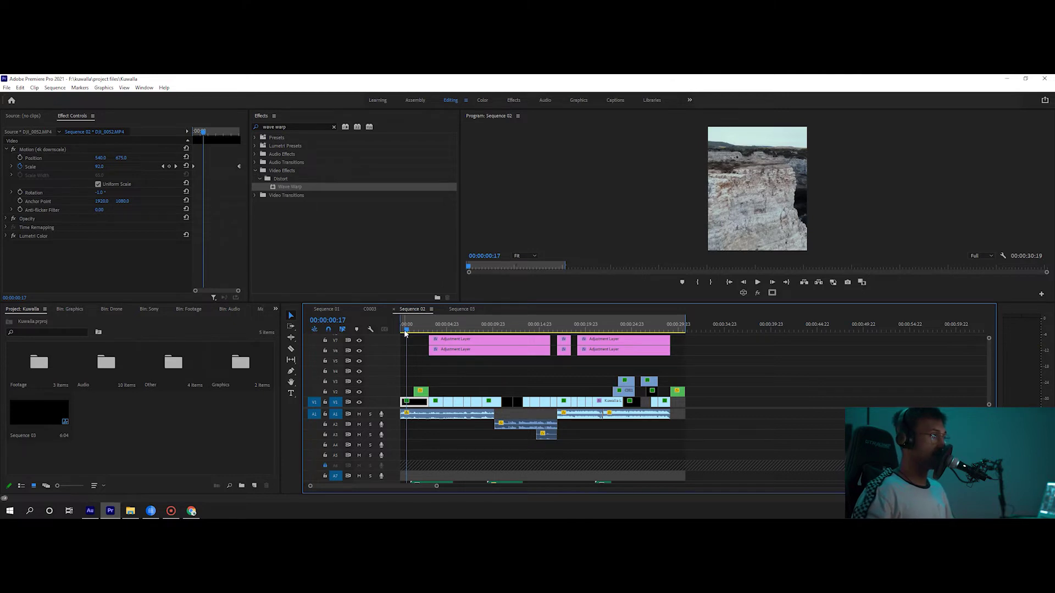
left_click(396, 342)
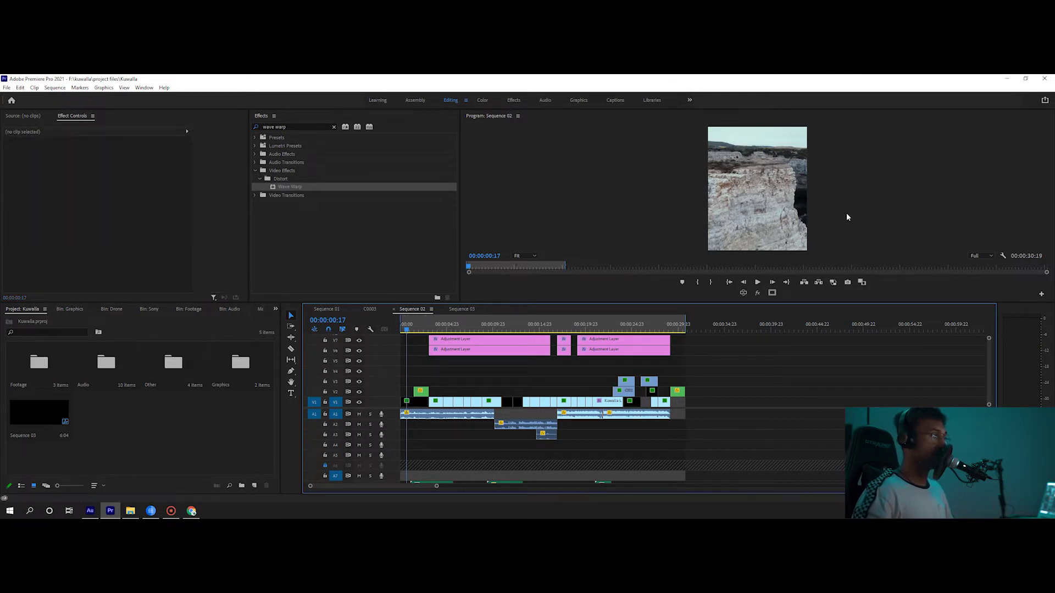
key("space")
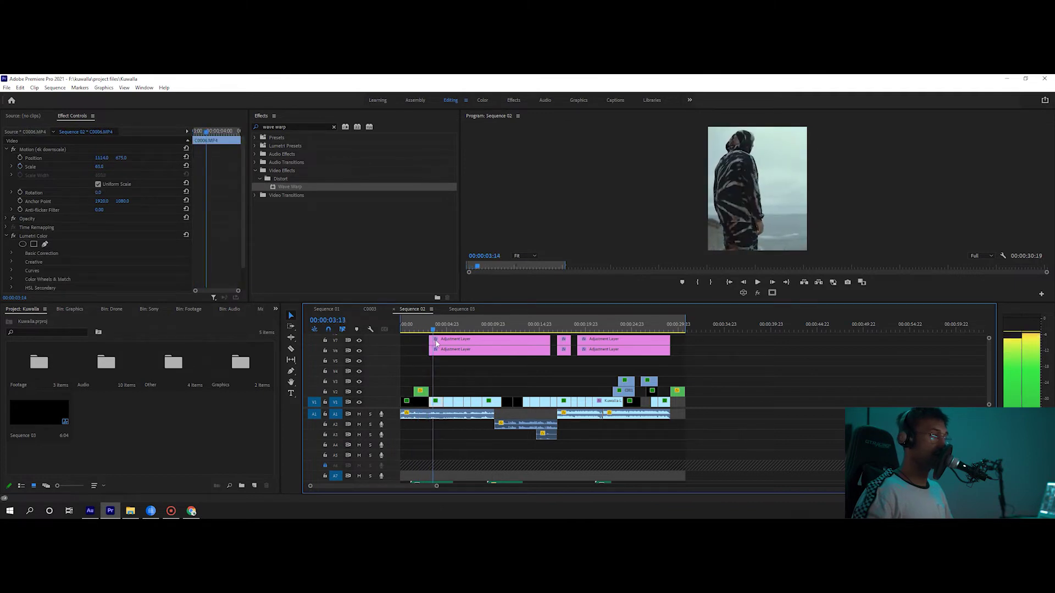
key("space")
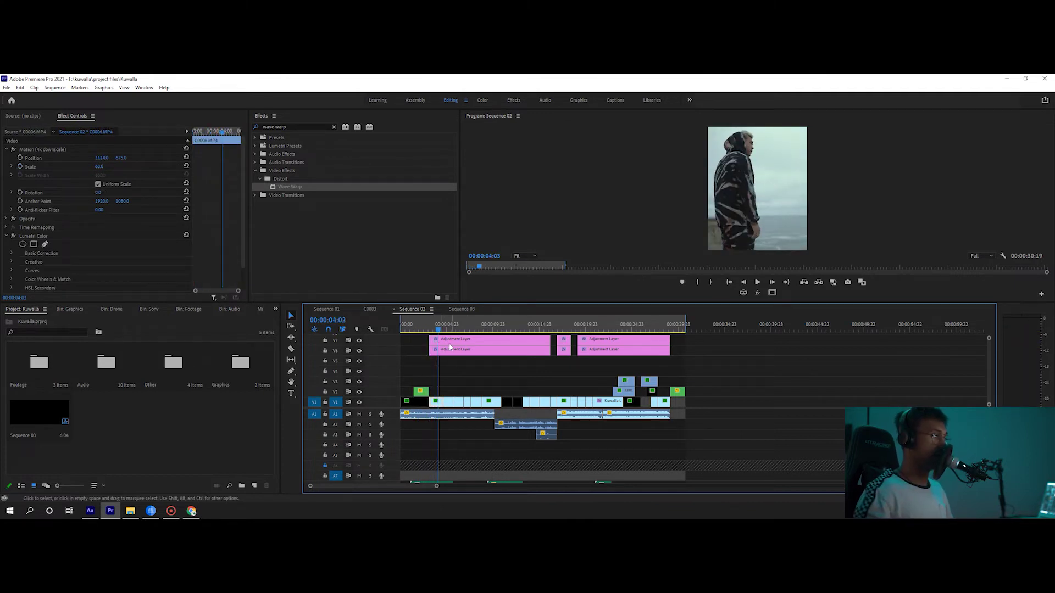
Scrub through the middle of the sequence, from about 4 seconds to about 27 seconds, to examine the cuts between clips.
left_click_drag(438, 333, 458, 340)
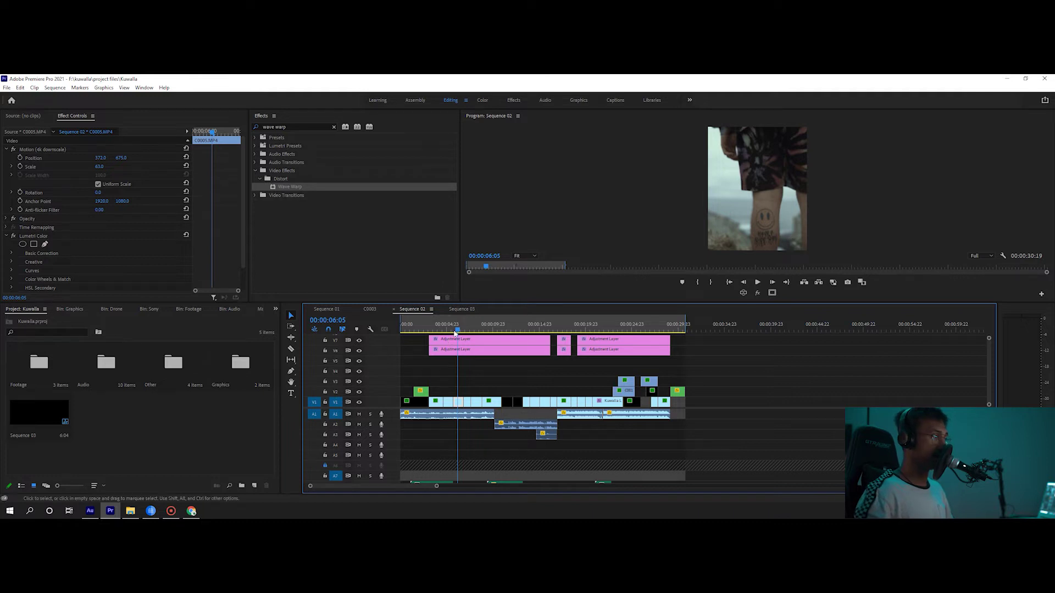
left_click_drag(457, 334, 554, 361)
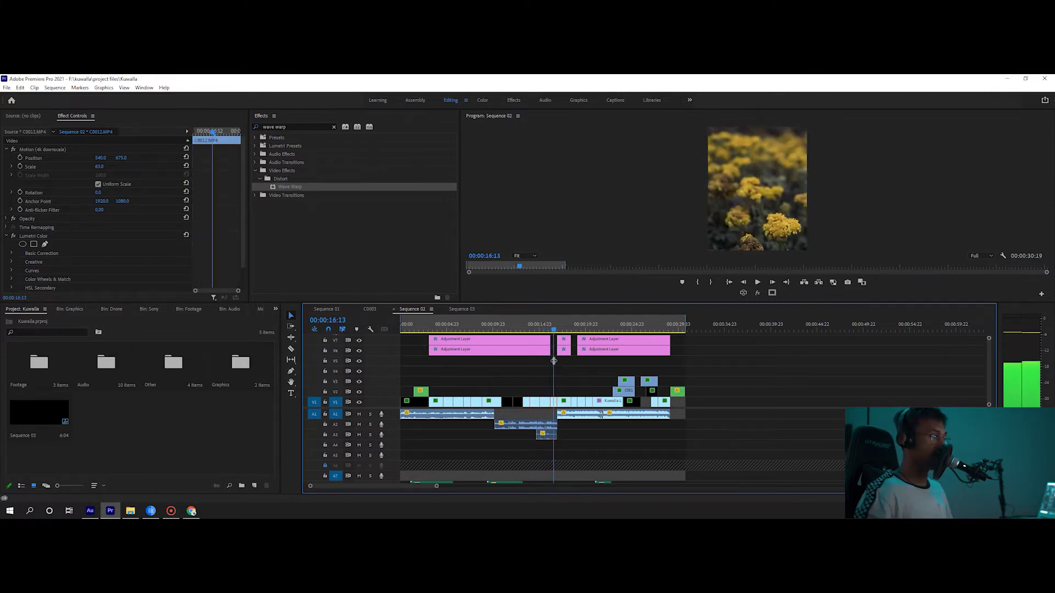
left_click(554, 329)
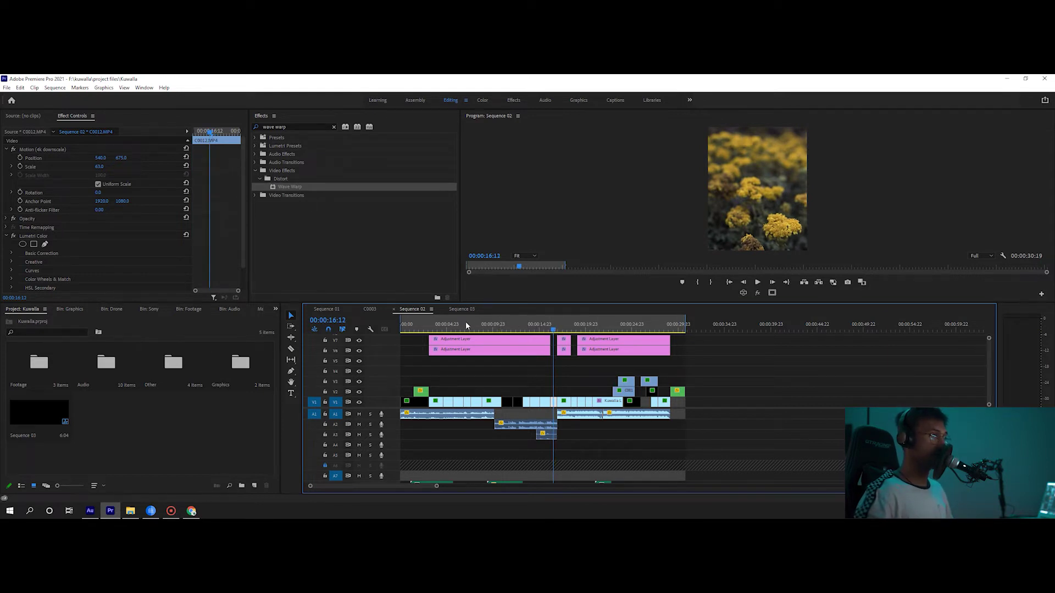
left_click_drag(446, 330, 651, 343)
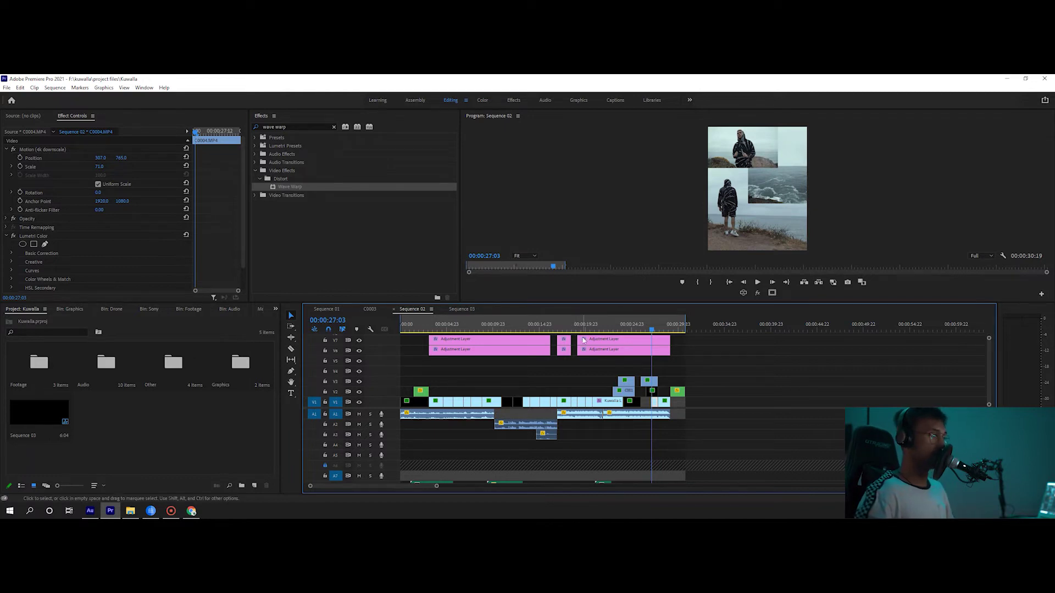
Review the split-screen section and the closing logo near the end of the sequence, and save the project.
left_click_drag(577, 329, 625, 346)
key("space")
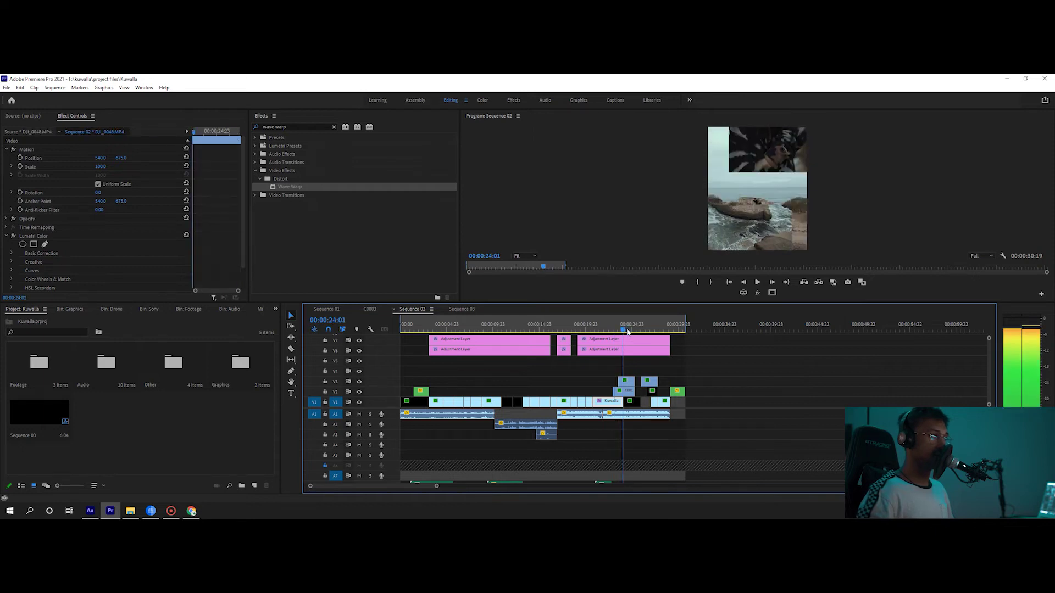
key("space")
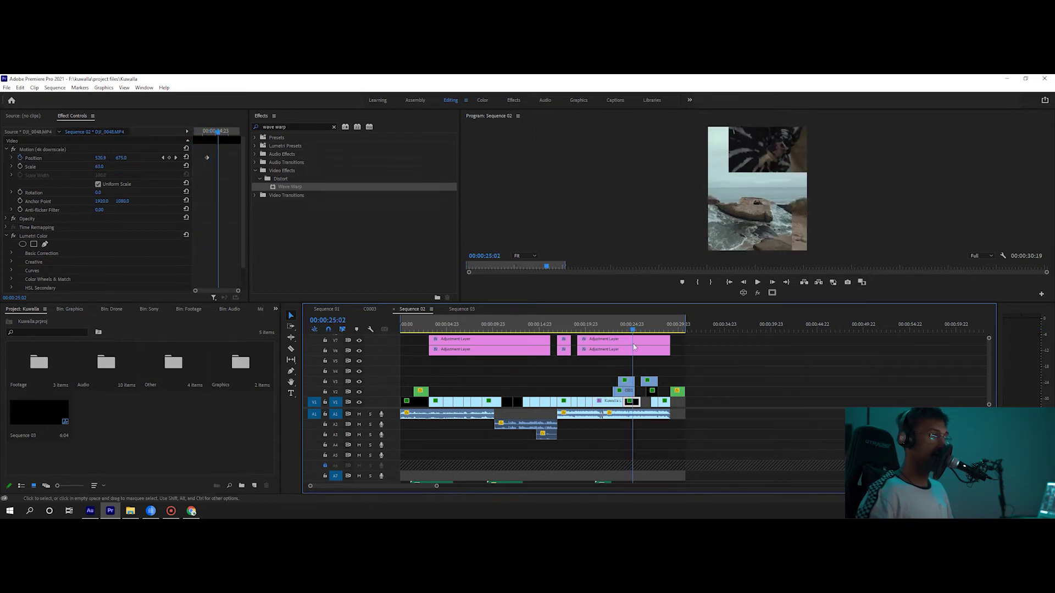
left_click_drag(633, 330, 654, 331)
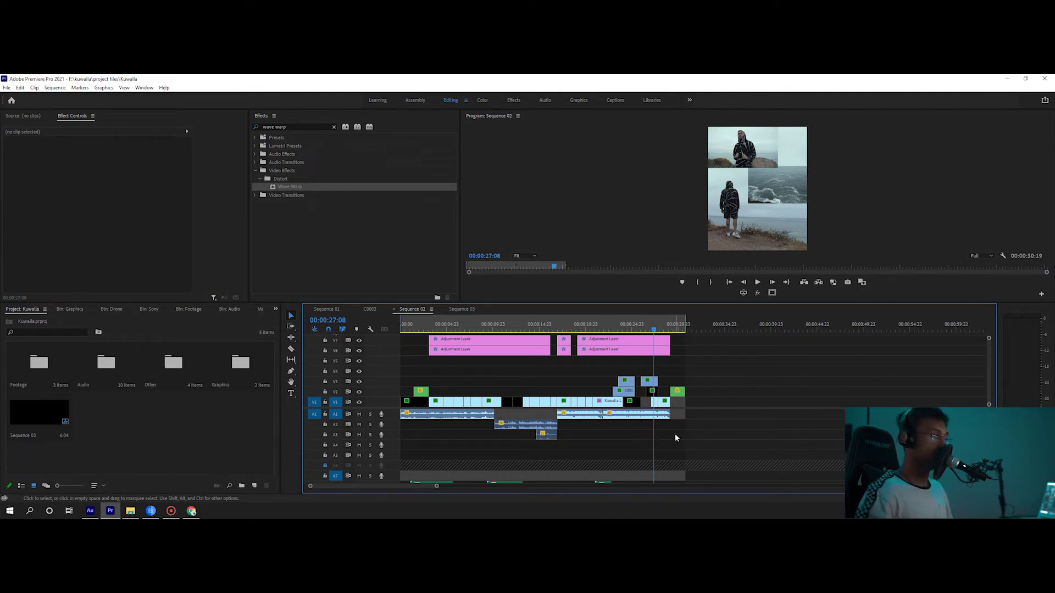
left_click_drag(663, 330, 675, 333)
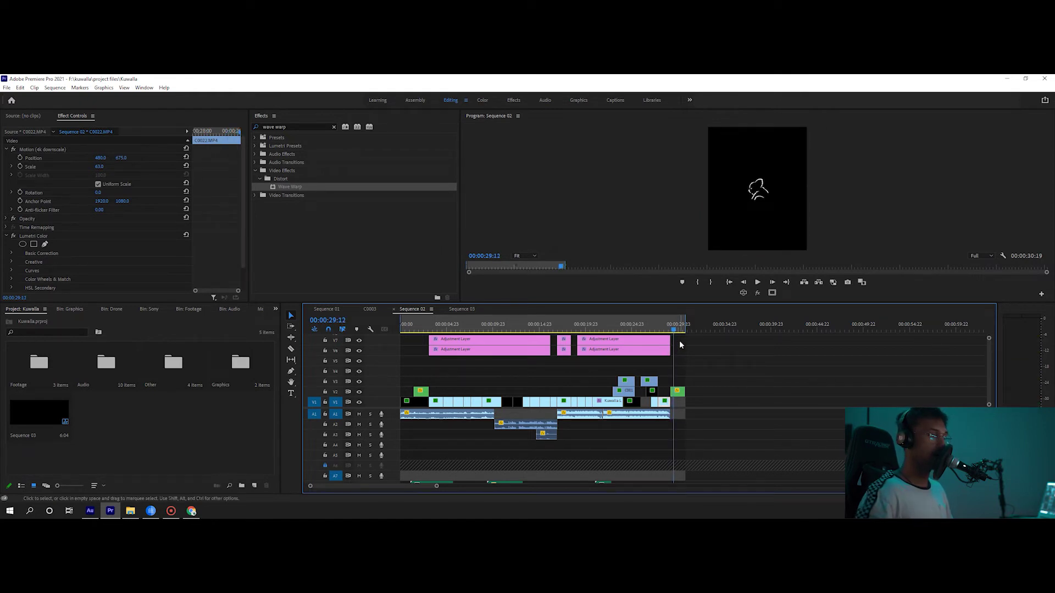
left_click(665, 329)
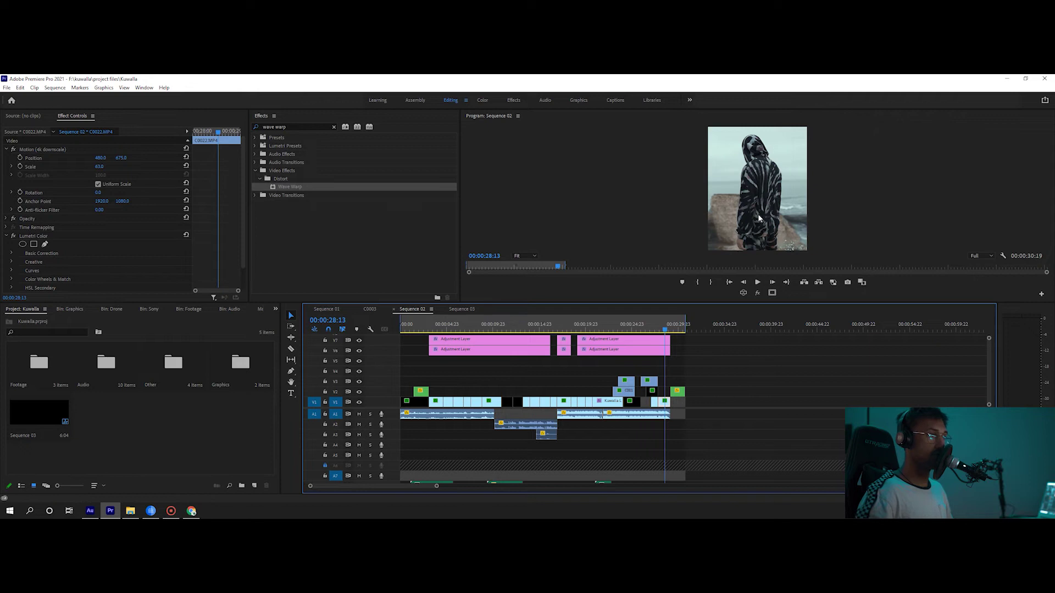
key("ctrl+s")
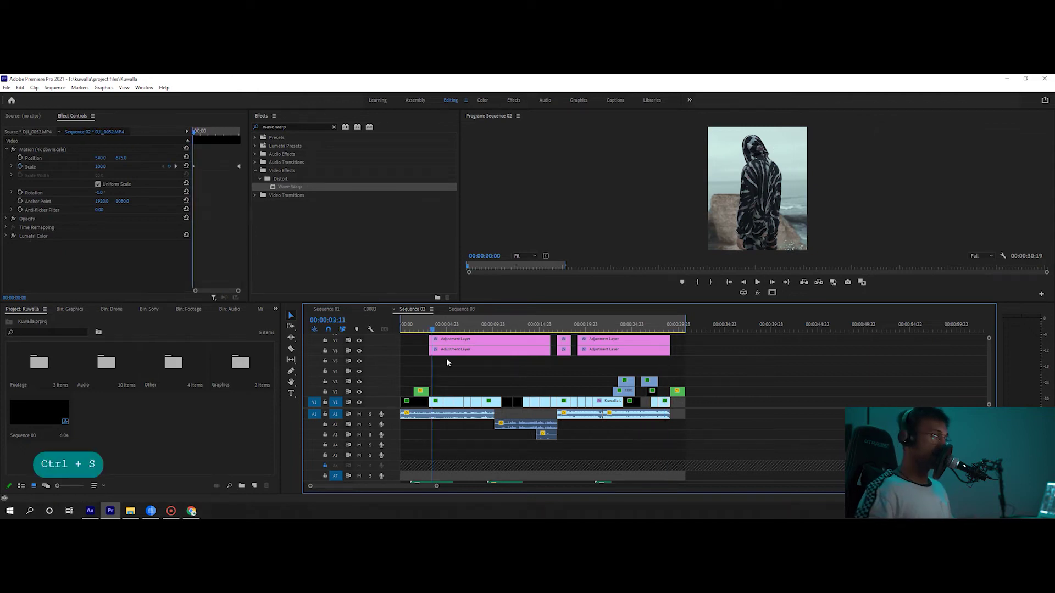
Return to the start of the sequence and review the first six seconds, from the cliff shot to the tattooed leg shot.
key("Home")
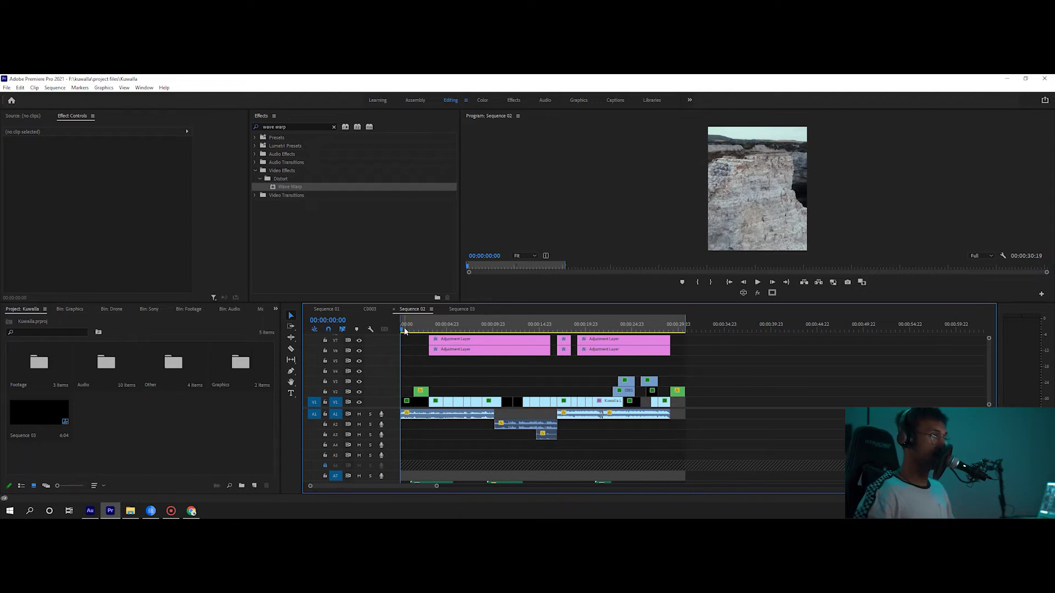
left_click_drag(404, 330, 409, 335)
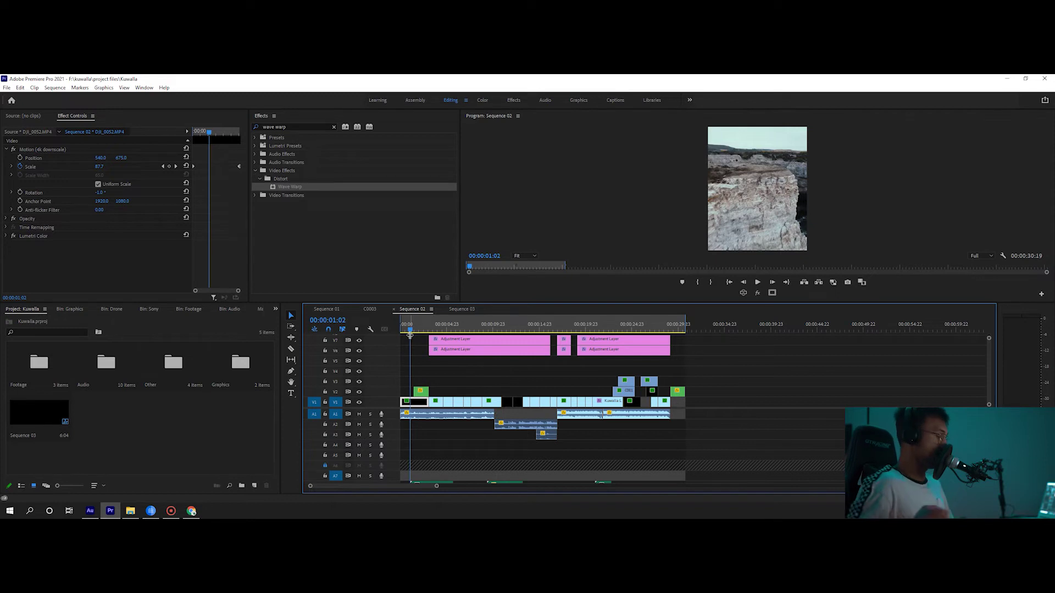
left_click_drag(409, 335, 435, 338)
key("space")
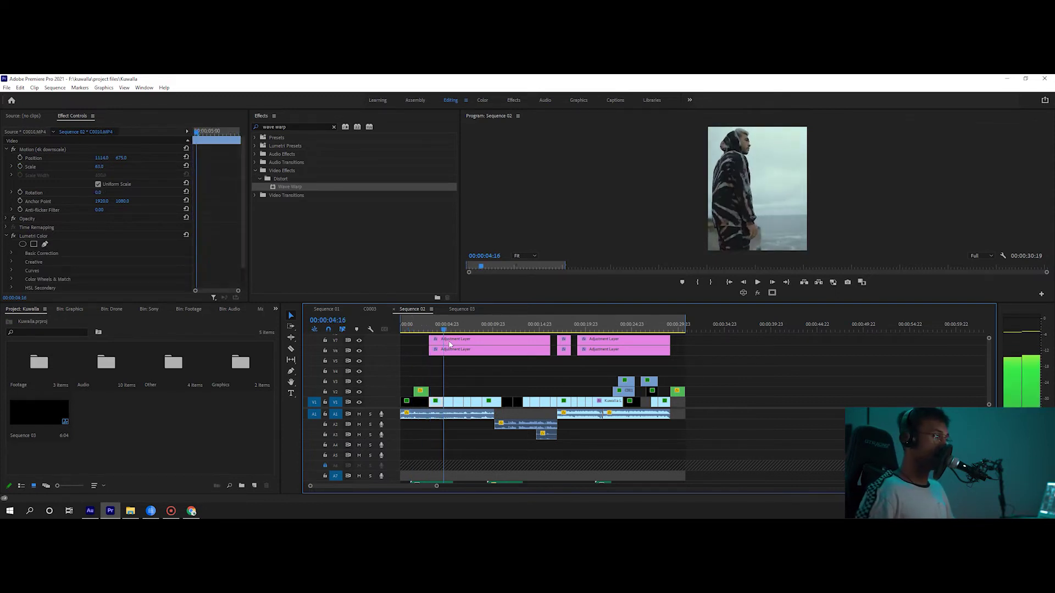
left_click(510, 387)
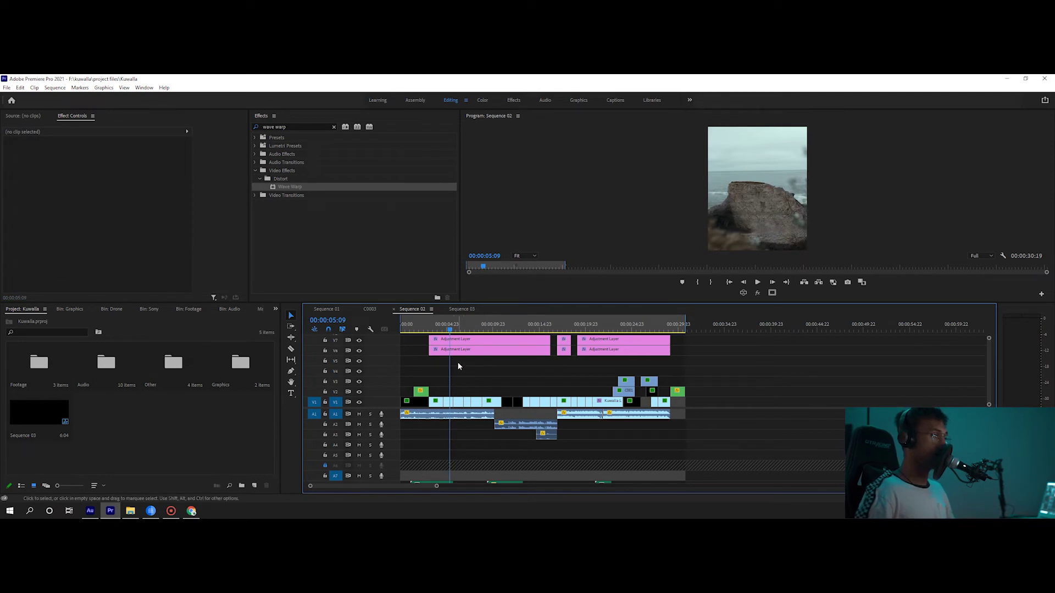
mouse_move(450, 330)
left_mouse_down()
mouse_move(467, 335)
mouse_move(454, 334)
left_mouse_up()
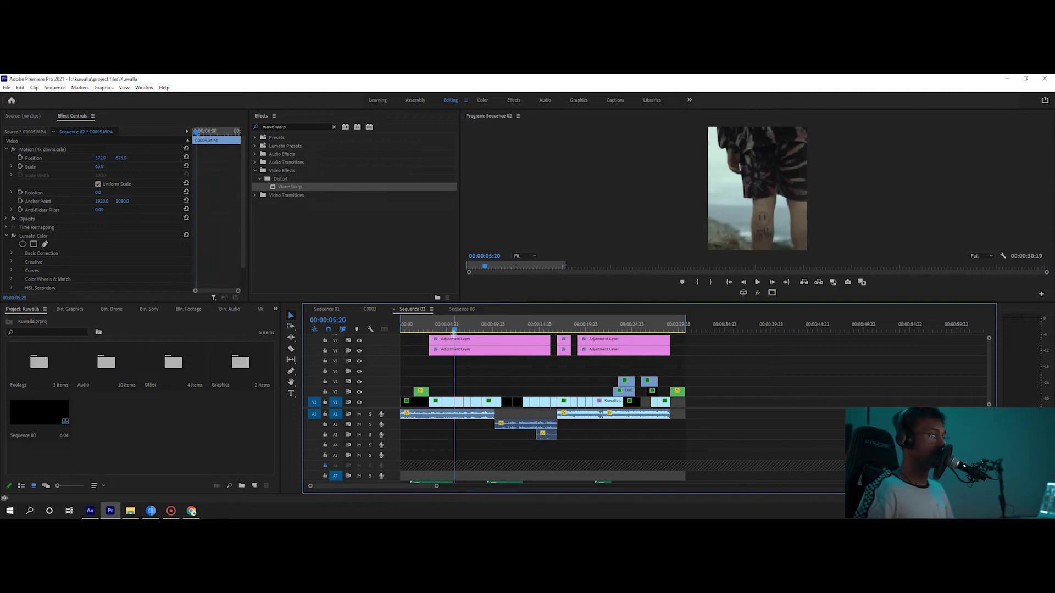
Inspect the lower audio tracks with the sound clips, play the opening seconds with them in view, and save the project.
scroll(486, 426, "down", 4)
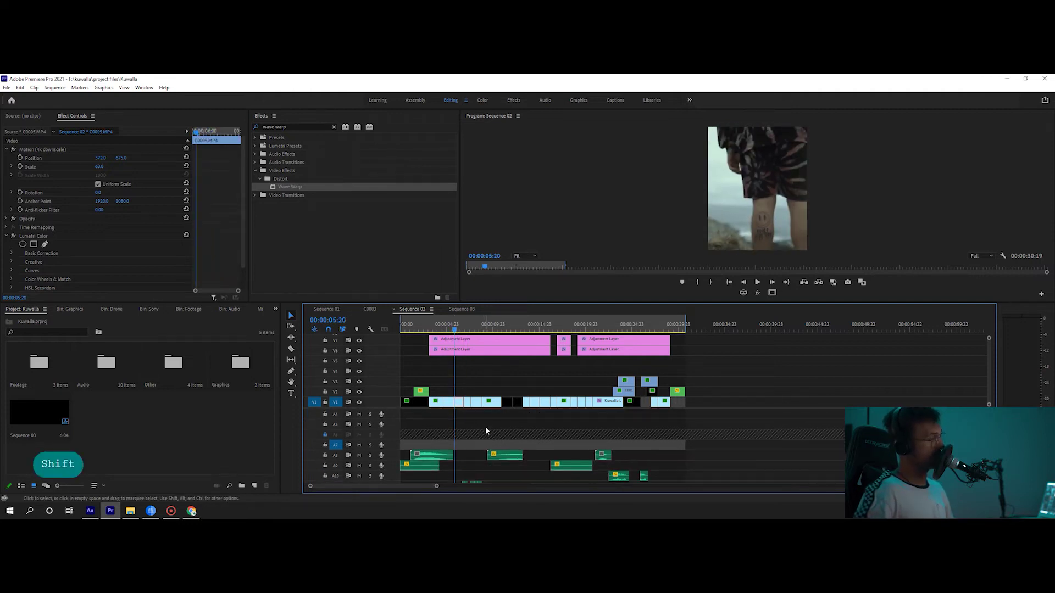
scroll(486, 428, "down", 2)
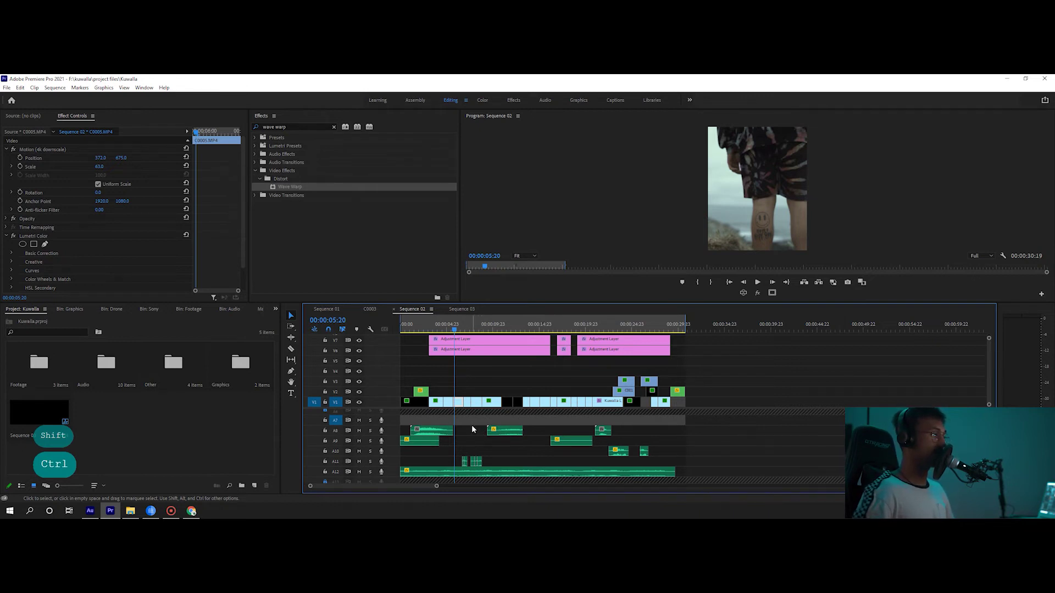
scroll(440, 440, "down", 2)
left_click(452, 329)
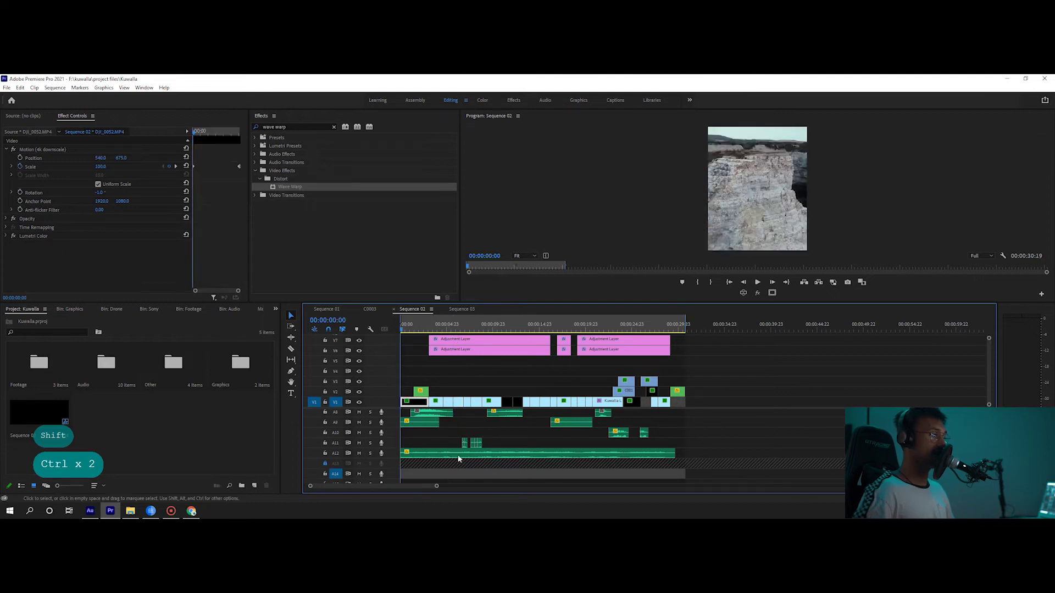
left_click(478, 383)
key("space")
key("space")
key("ctrl+s")
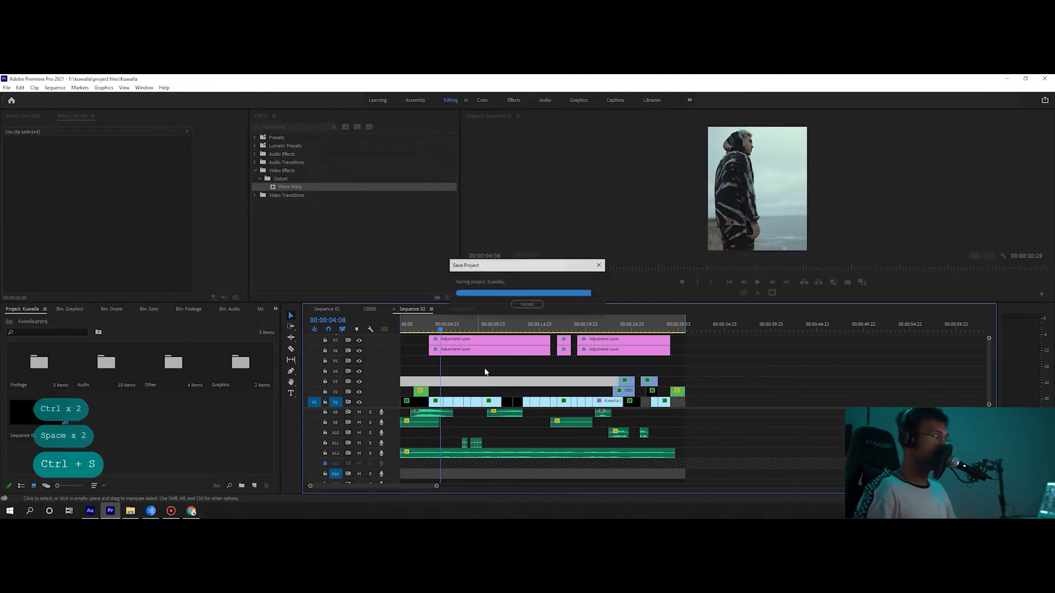
Play the opening and the cut just before 7 seconds to examine how the sound effects line up with the video clips.
left_click(433, 327)
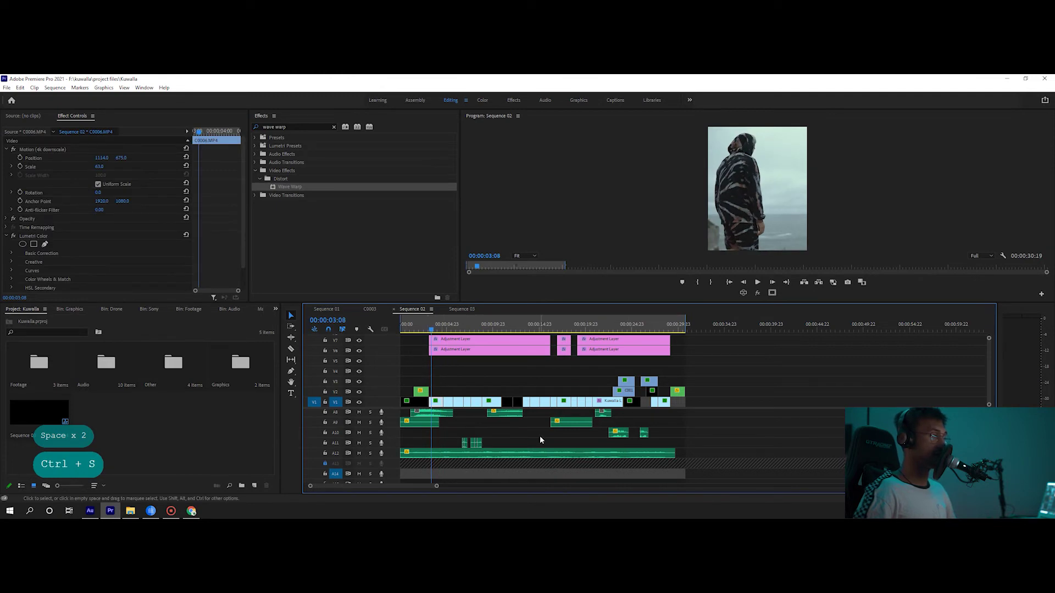
scroll(540, 439, "up", 1)
left_click(409, 327)
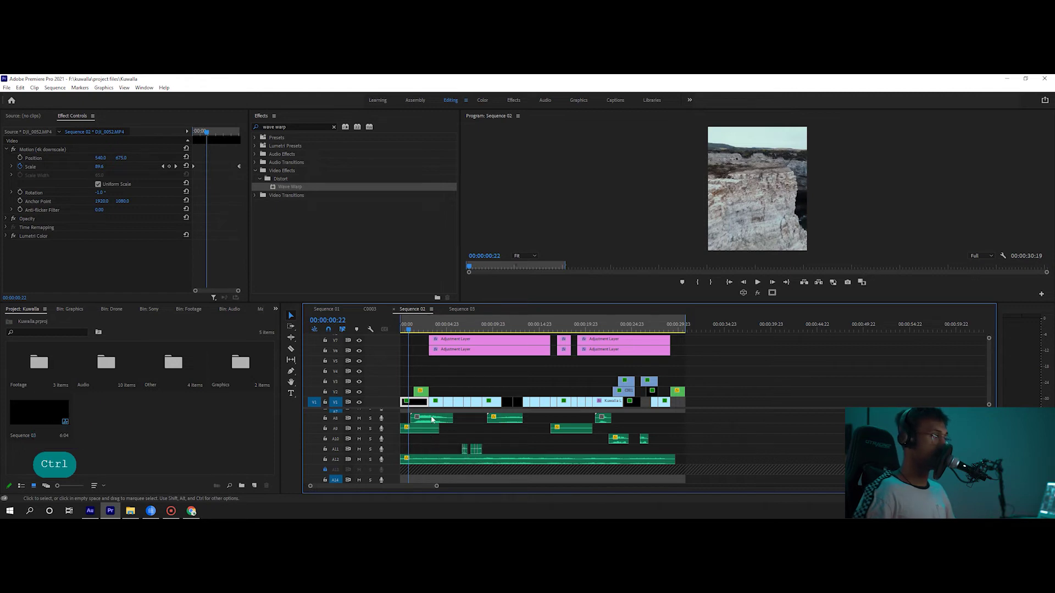
key("space")
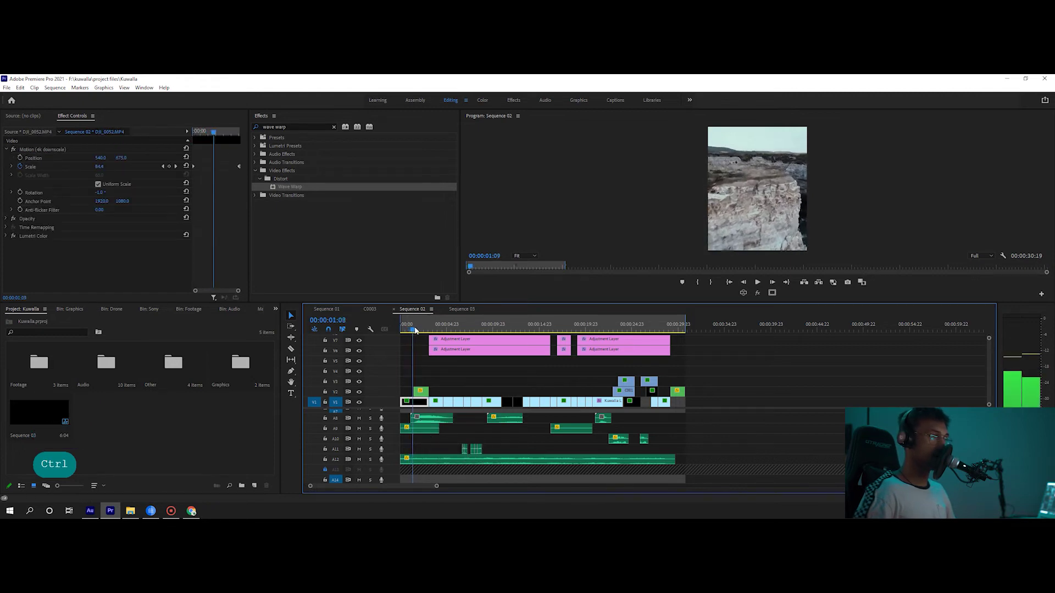
left_click_drag(415, 330, 464, 329)
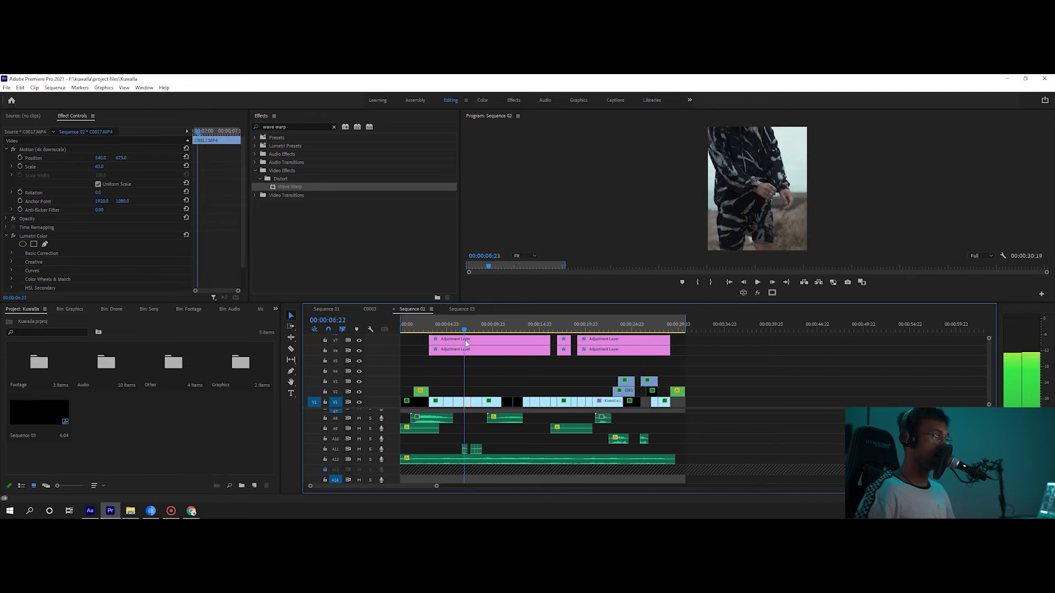
key("Left")
key("Left")
key("Left")
left_click_drag(372, 450, 457, 447)
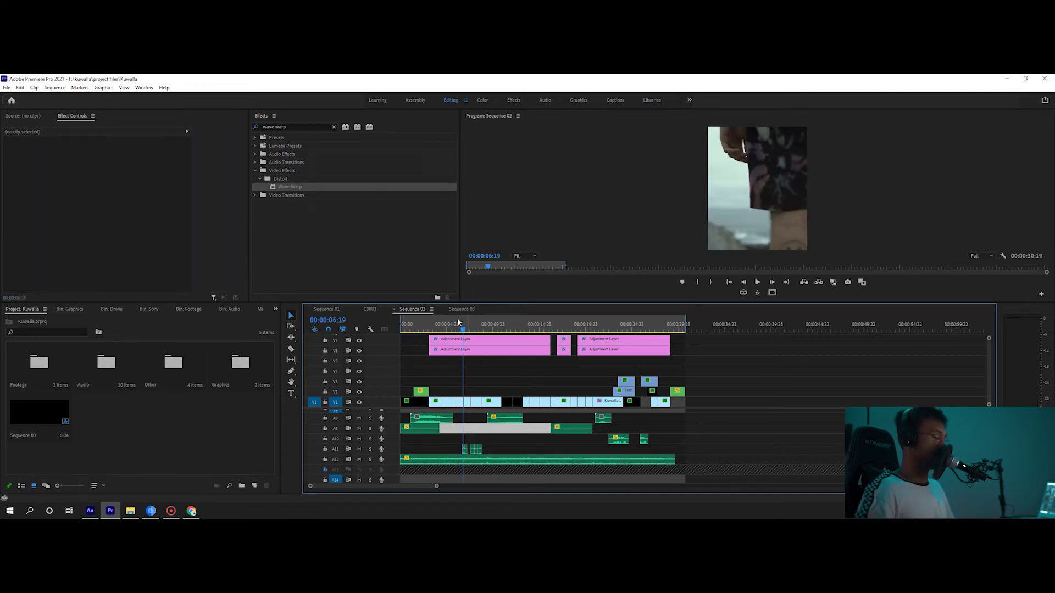
left_click(464, 330)
key("space")
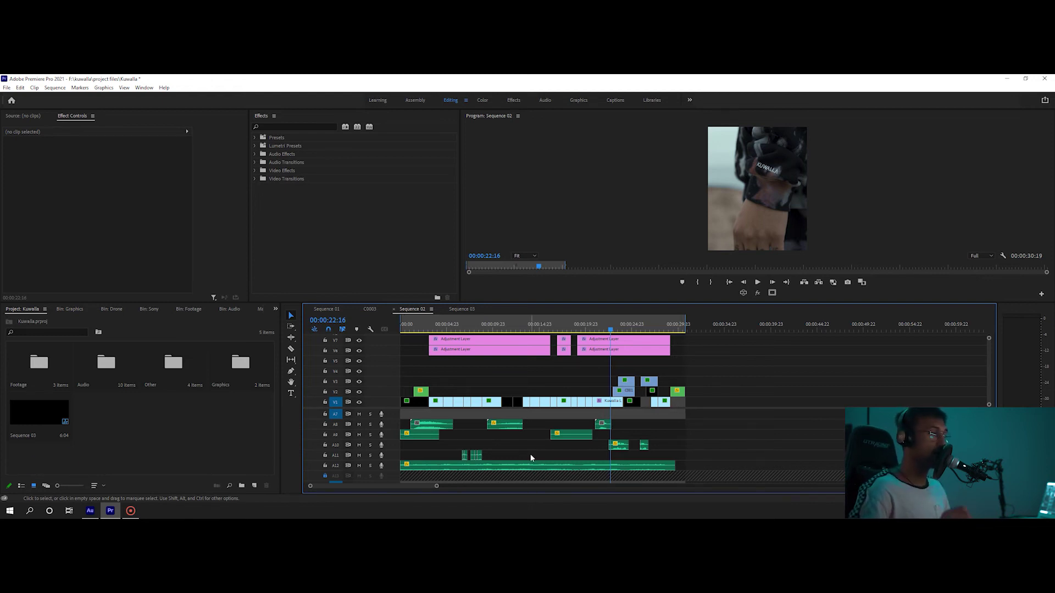
Move to the split-screen shot at 00:00:27:05 and hide the two adjustment layer tracks, V6 and V7.
key("ctrl")
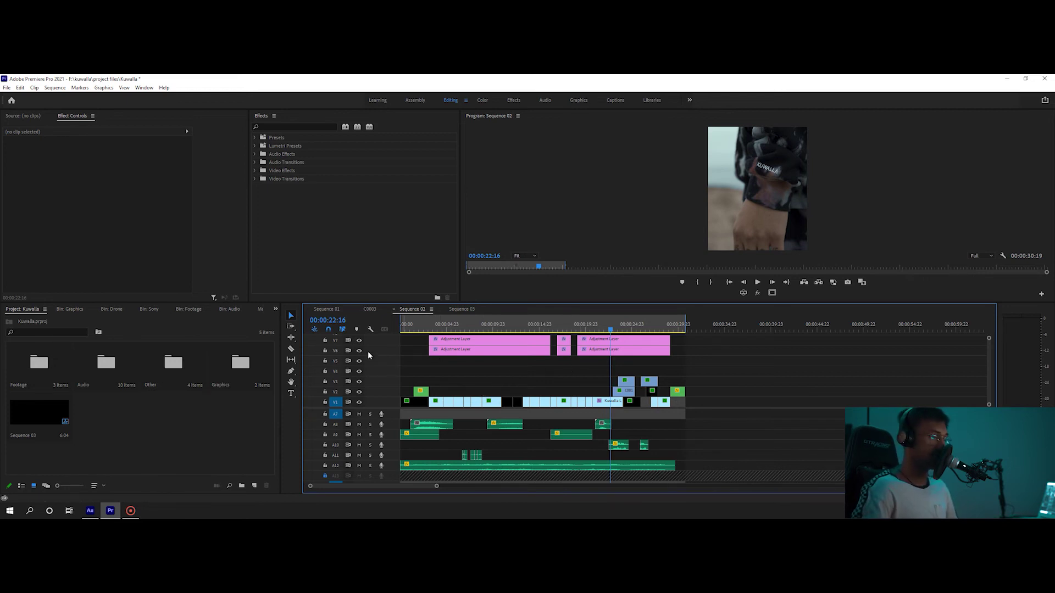
left_click(654, 330)
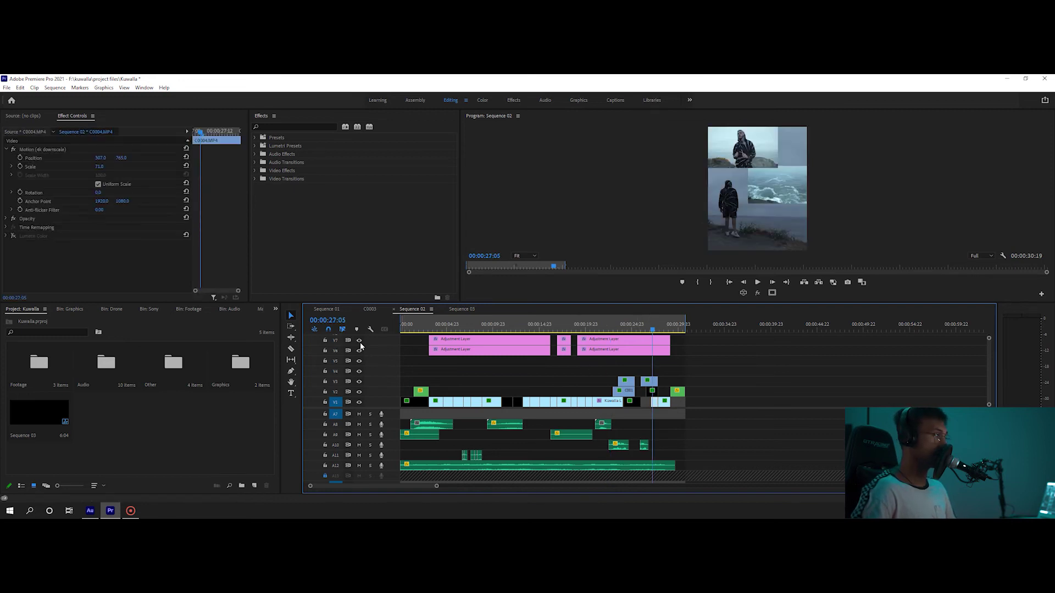
left_click(359, 350)
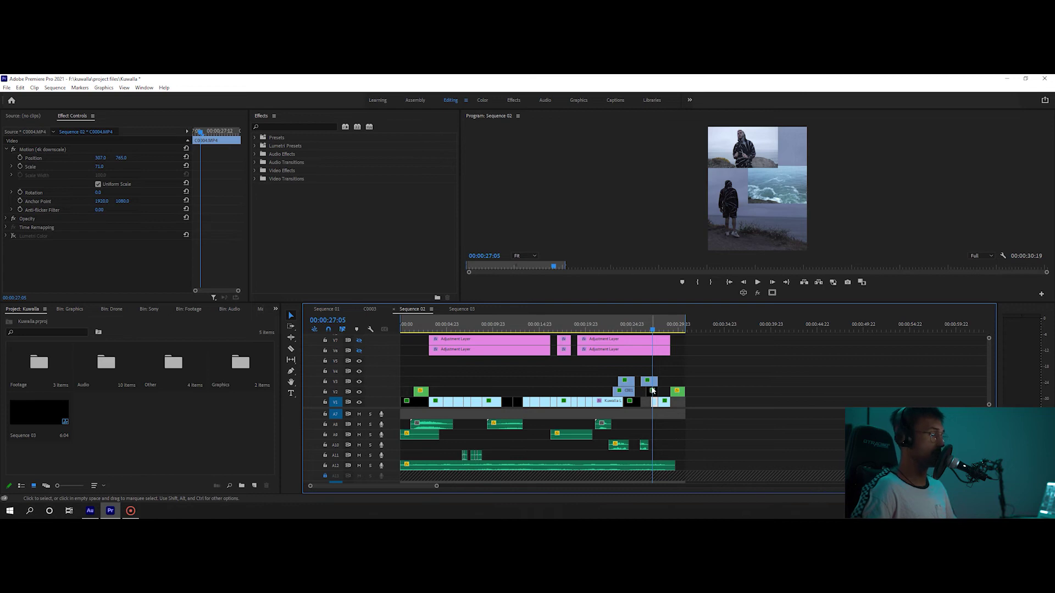
left_click(687, 376)
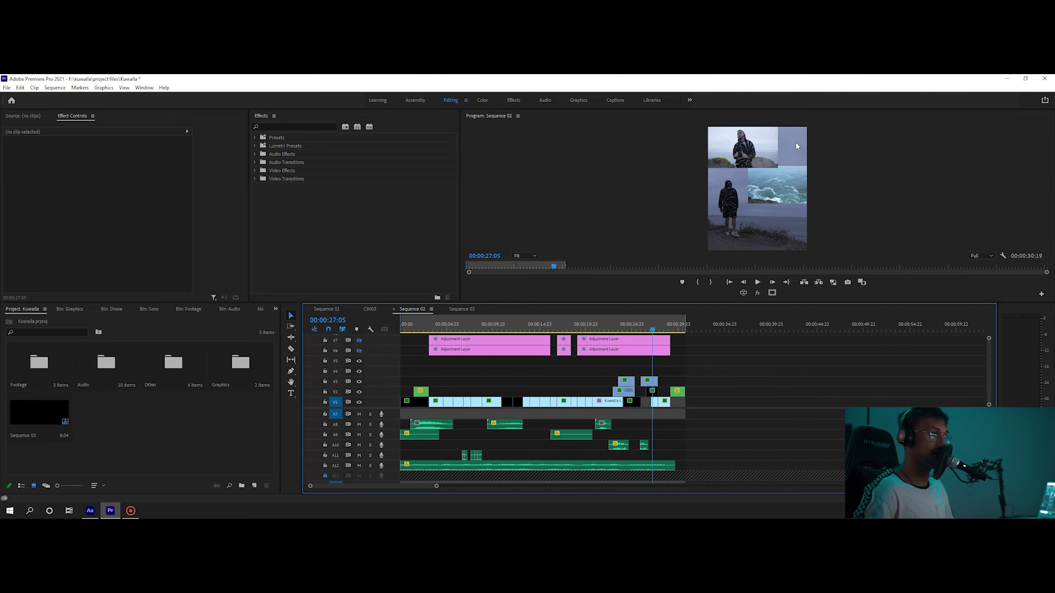
Examine the split-screen shot enlarged and turn on the Lumetri Color correction for its full-frame background clip and ocean clip.
key("grave")
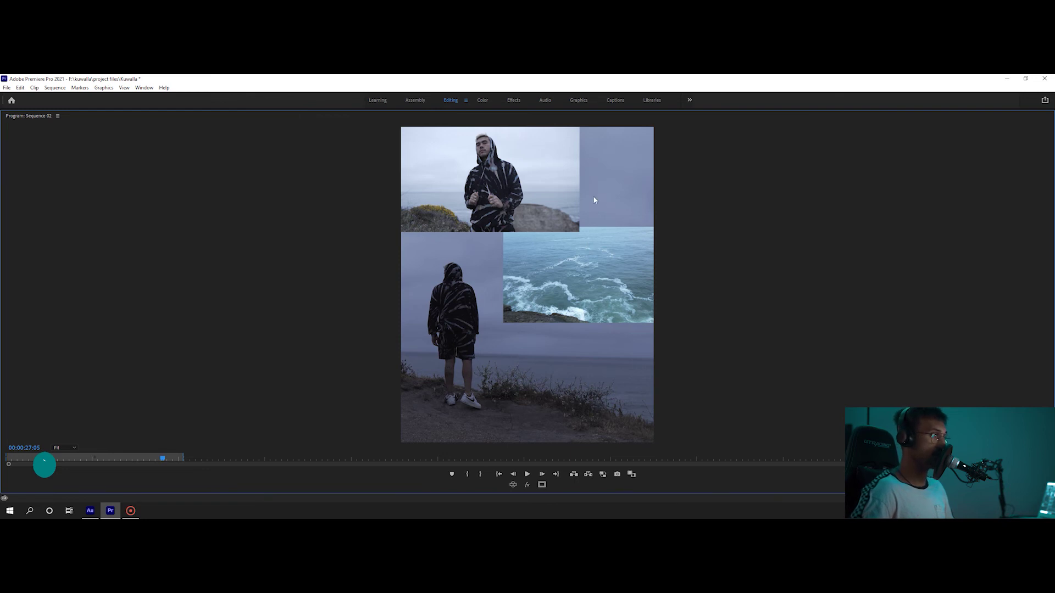
key("grave")
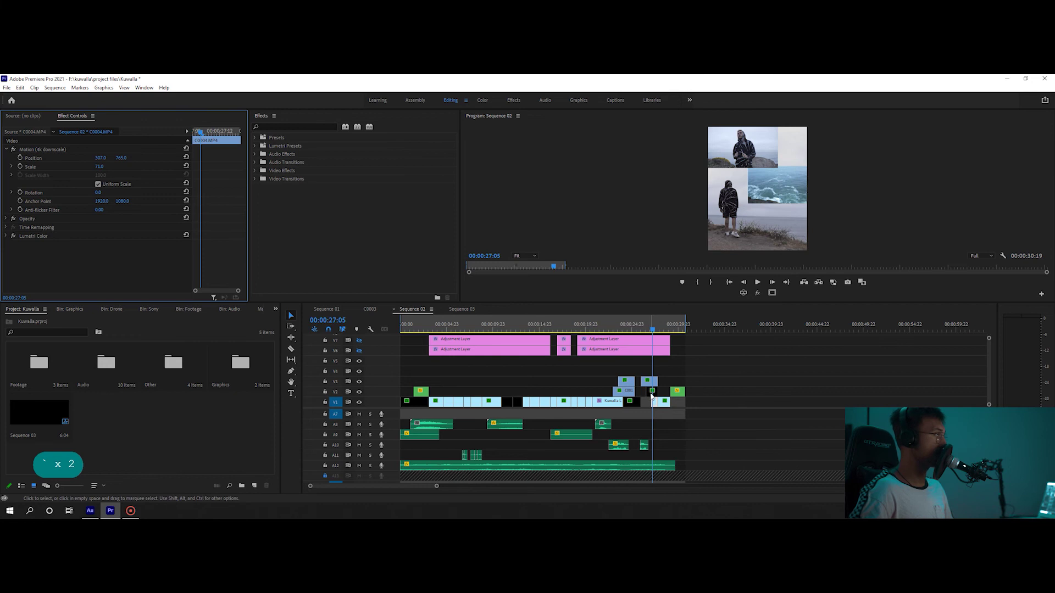
left_click(651, 391)
left_click(765, 203)
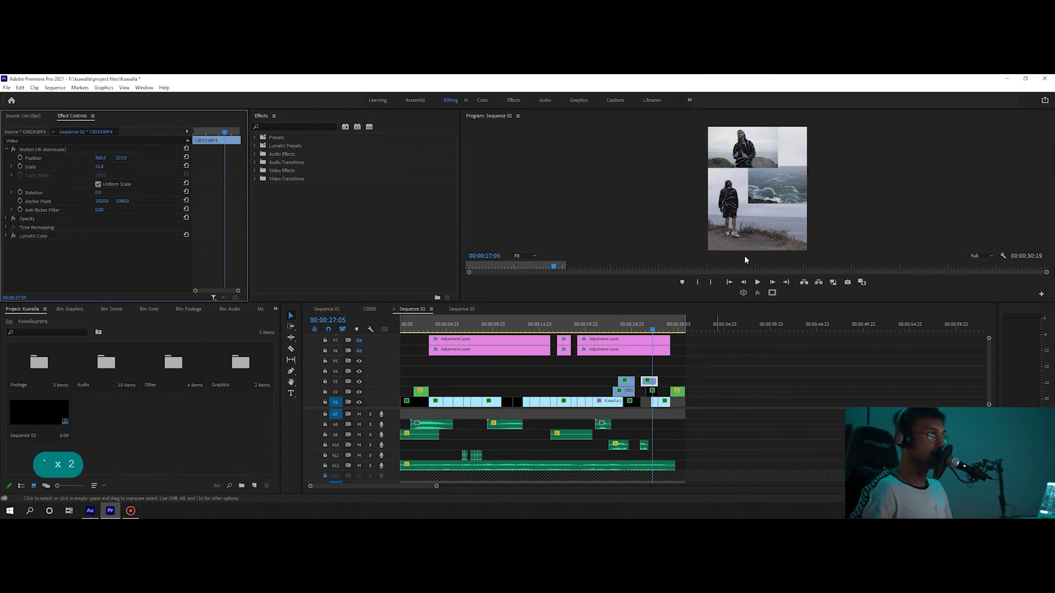
key("grave")
key("grave")
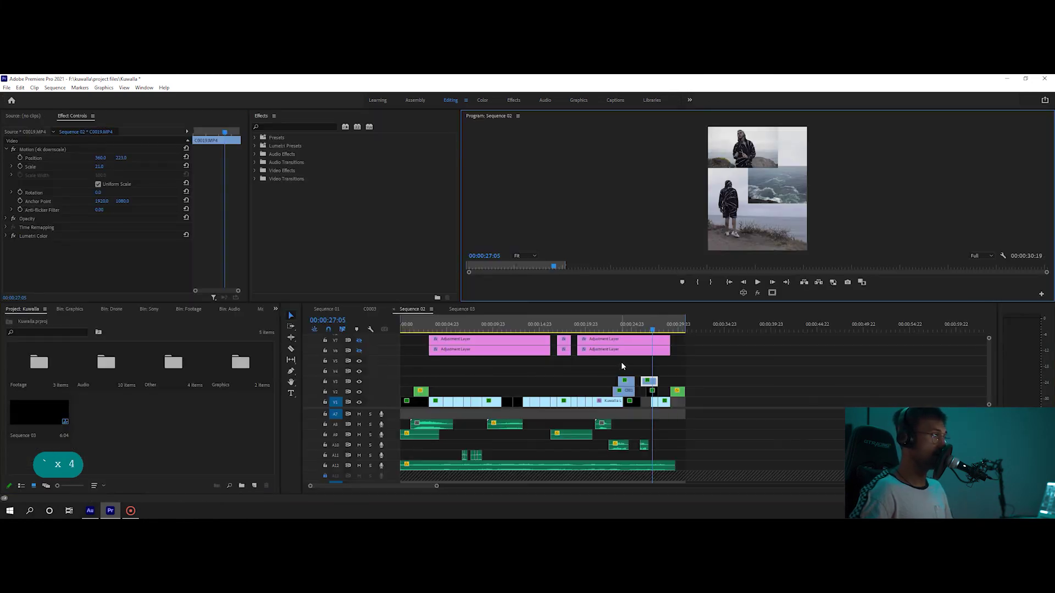
Compare the split-screen shot with and without the V6 adjustment layer, leaving track V6 shown.
left_click(360, 351)
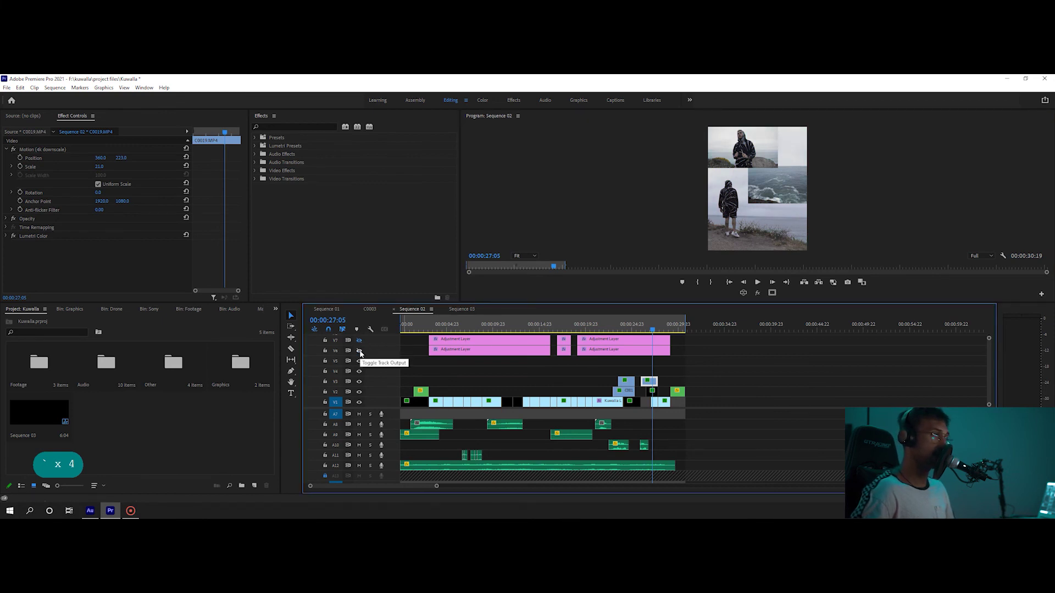
left_click(359, 350)
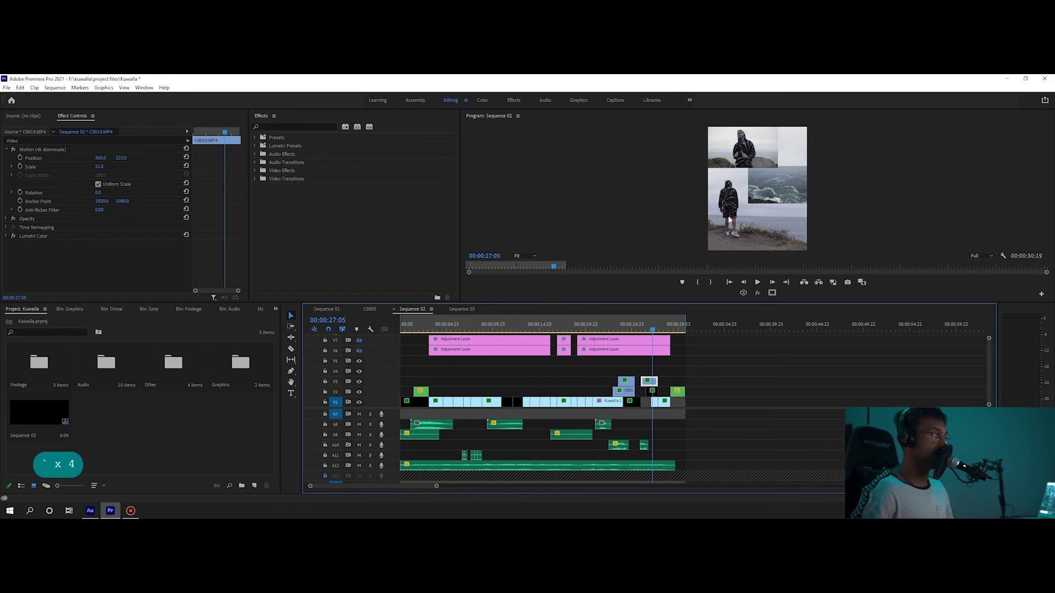
left_click(360, 351)
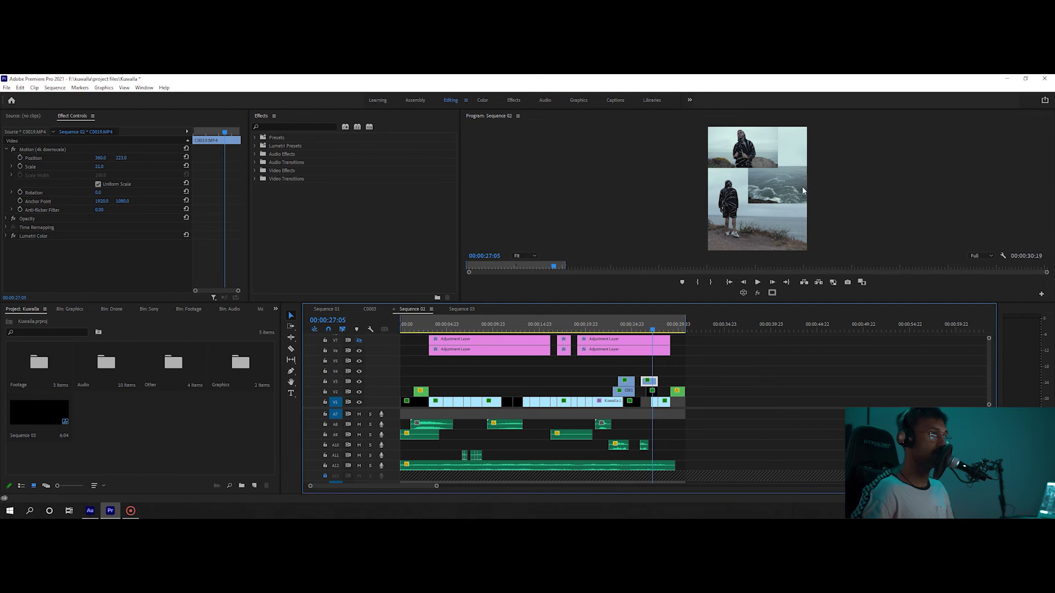
Show the V7 adjustment layer track again, clear the clip selection and save the project.
left_click(360, 341)
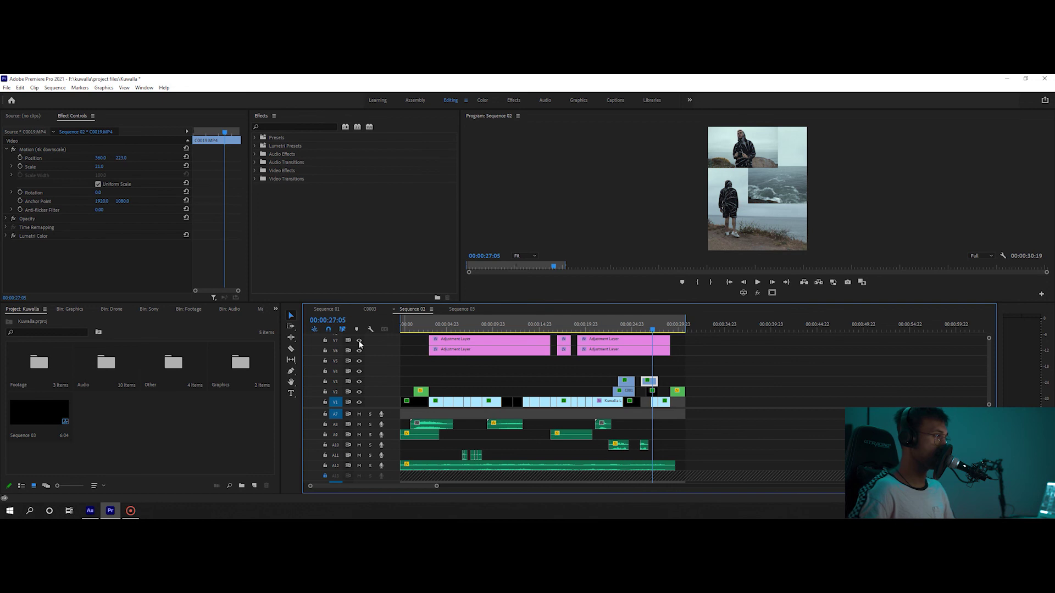
left_click(731, 355)
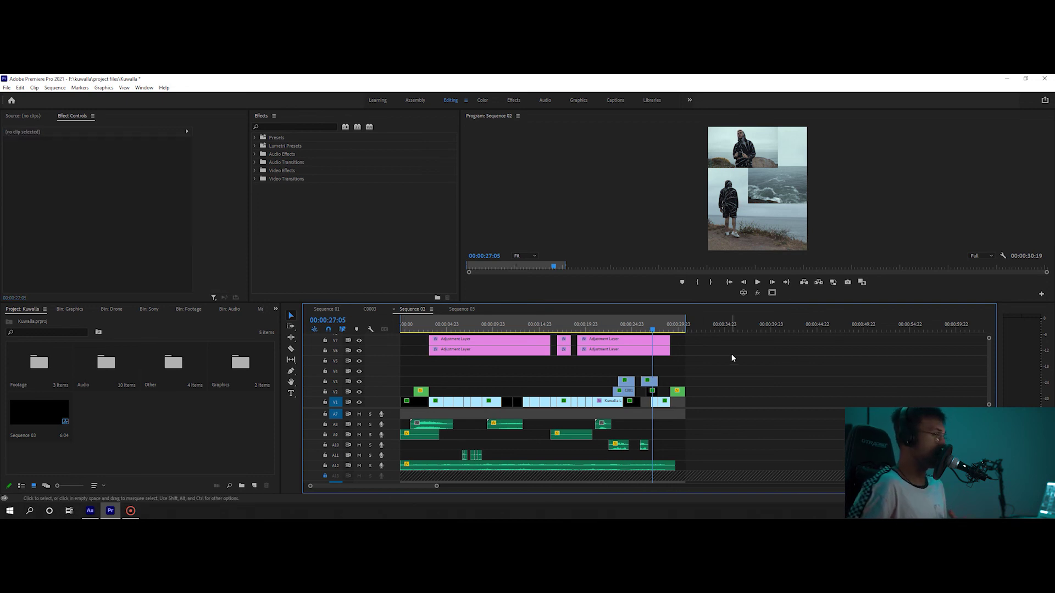
key("ctrl+s")
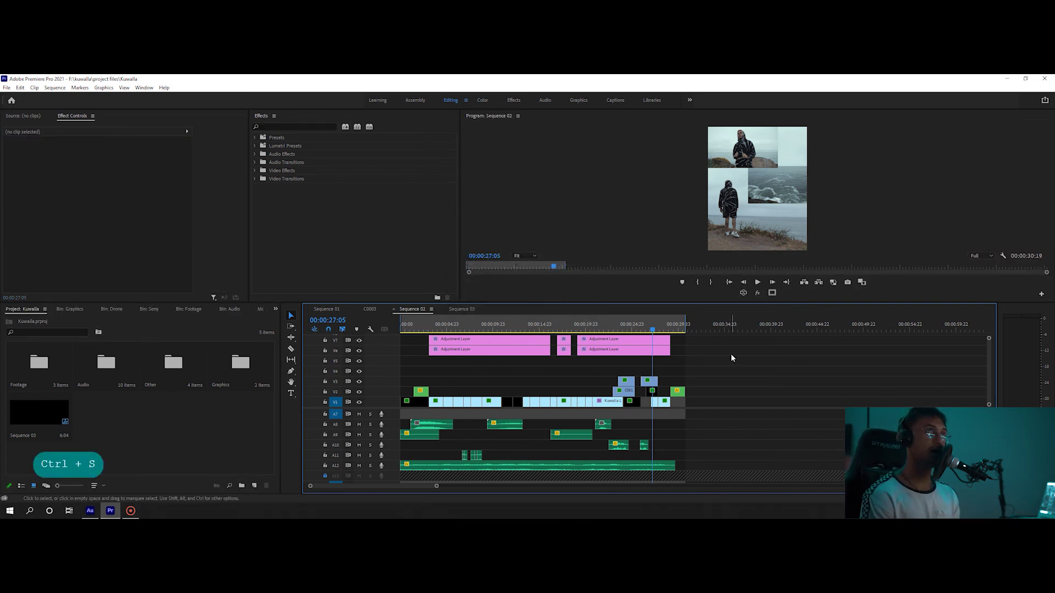